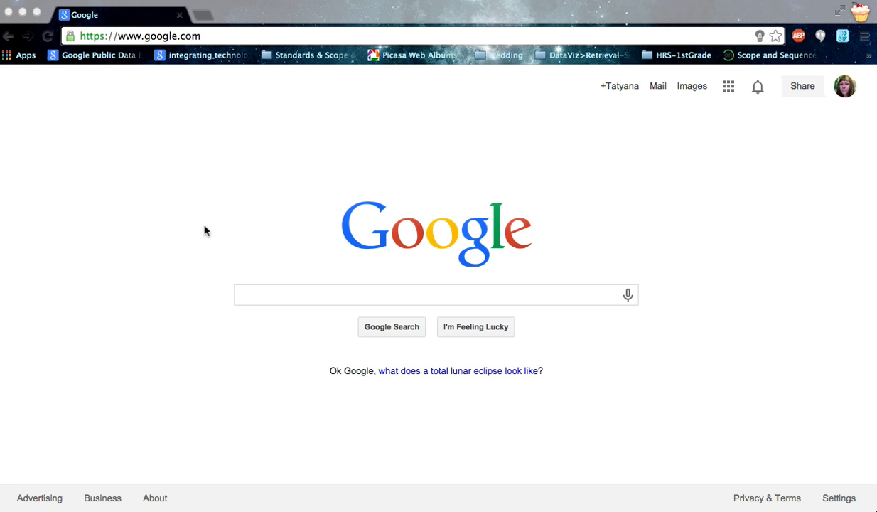
- Go to the headroyce.ebackpack.com sign-in page
click(213, 35)
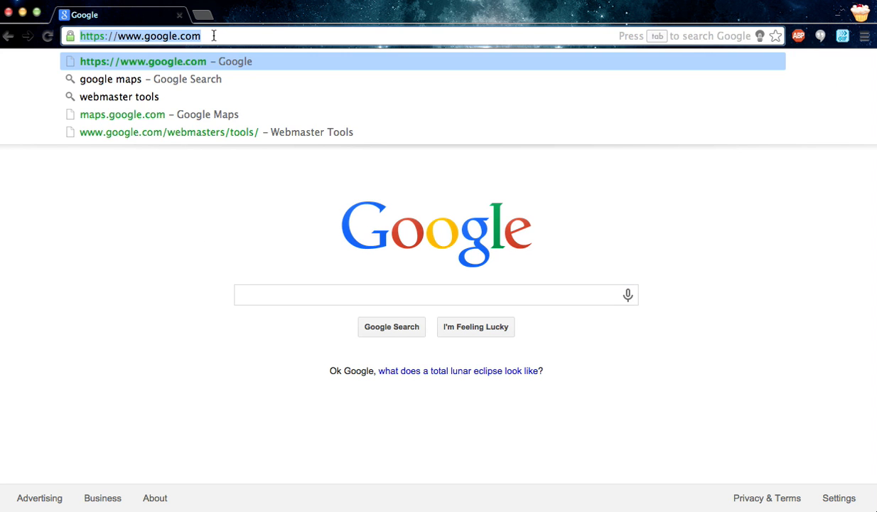
text(e)
key(BackSpace)
key(BackSpace)
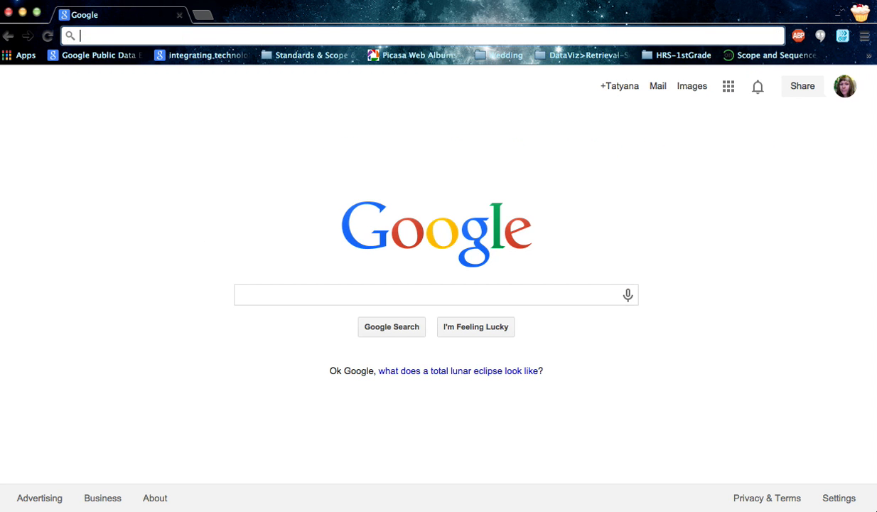
text(headroyce.ebackpack.com)
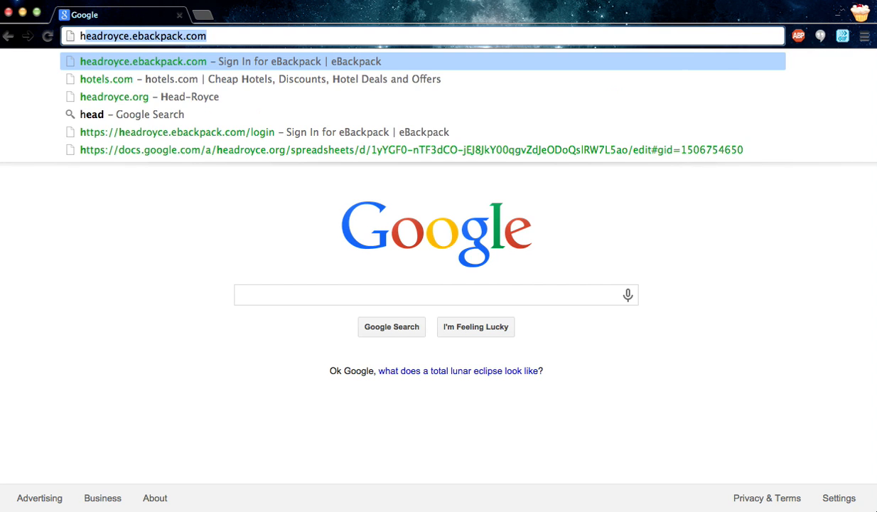
key(Return)
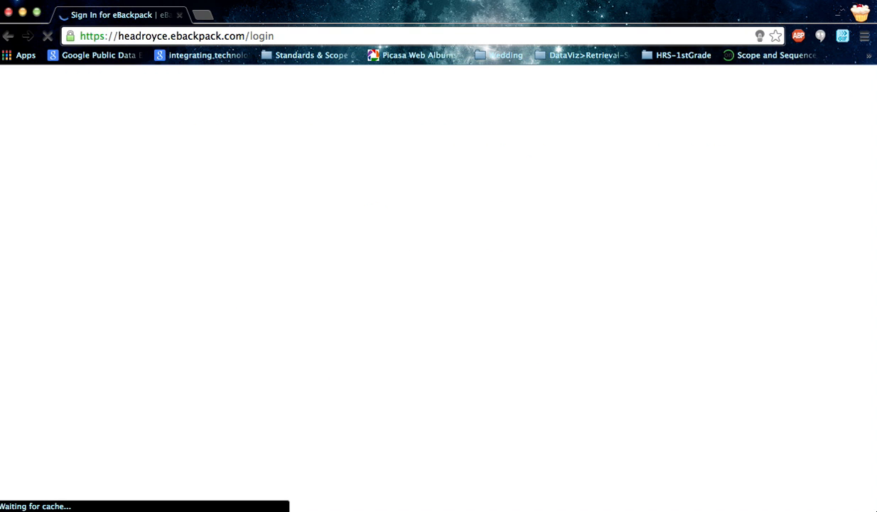
- Sign in with the account user name and password, and dismiss the browser's offer to save the password
drag(418, 389, 331, 388)
text(tgrif)
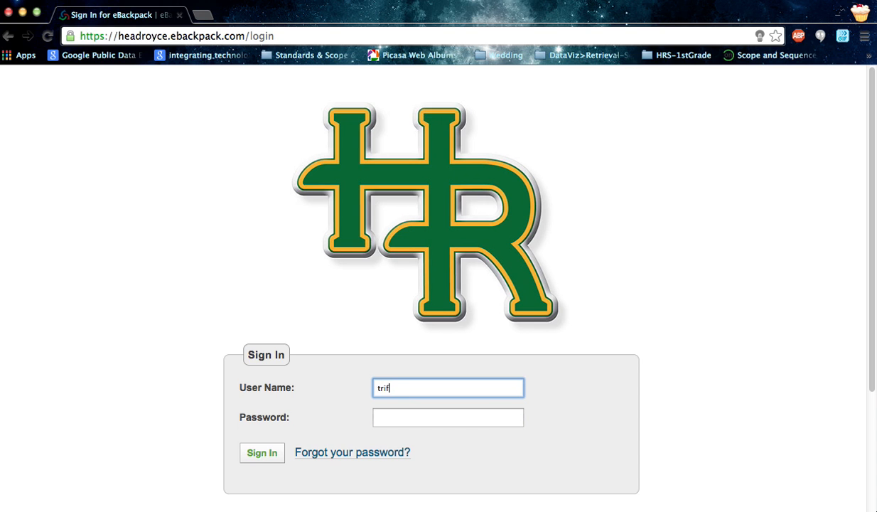
text(fin)
key(Tab)
text(••••••)
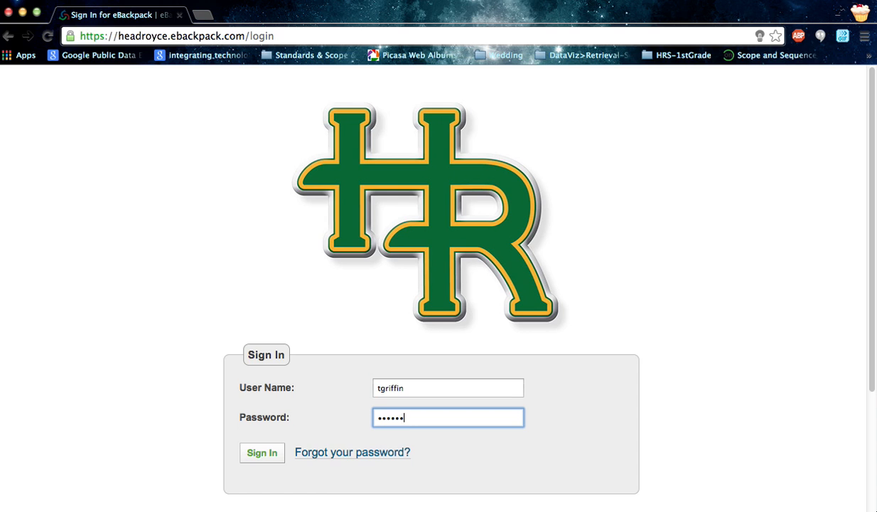
key(Return)
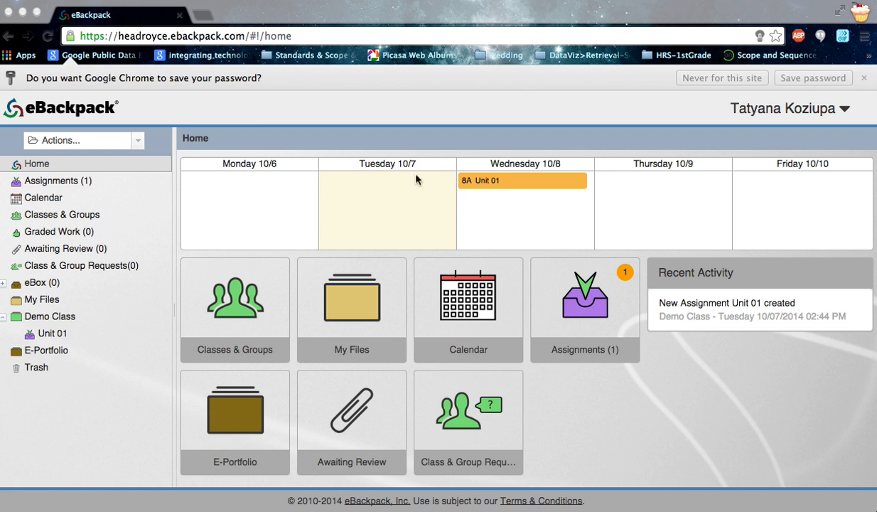
click(862, 80)
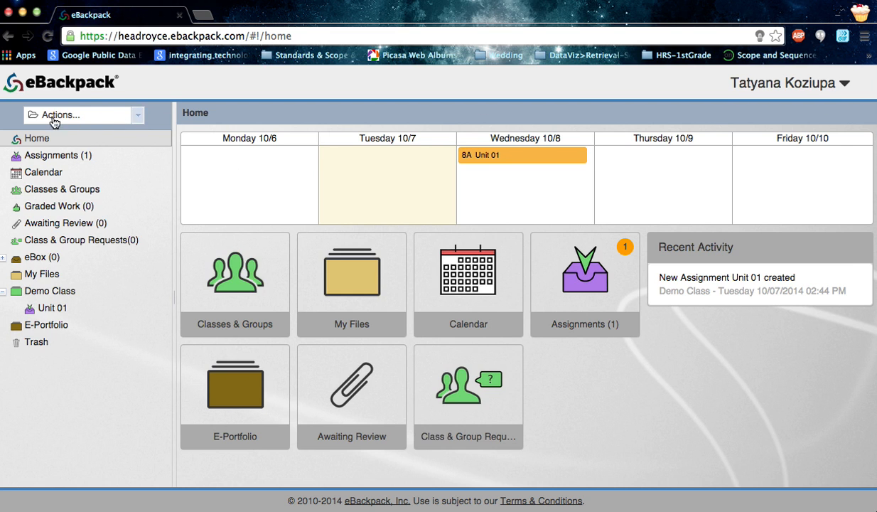
- Look over the available folder actions, and open the Demo Class page to check its class roster
click(138, 117)
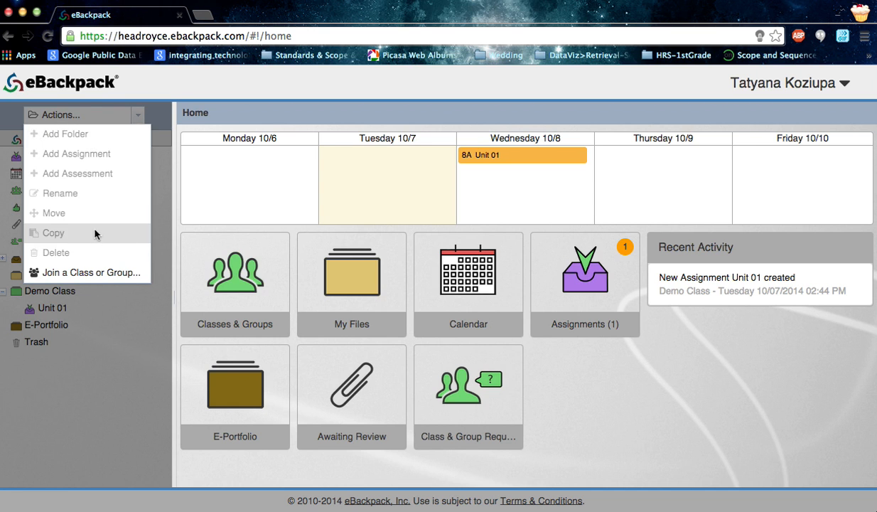
click(159, 116)
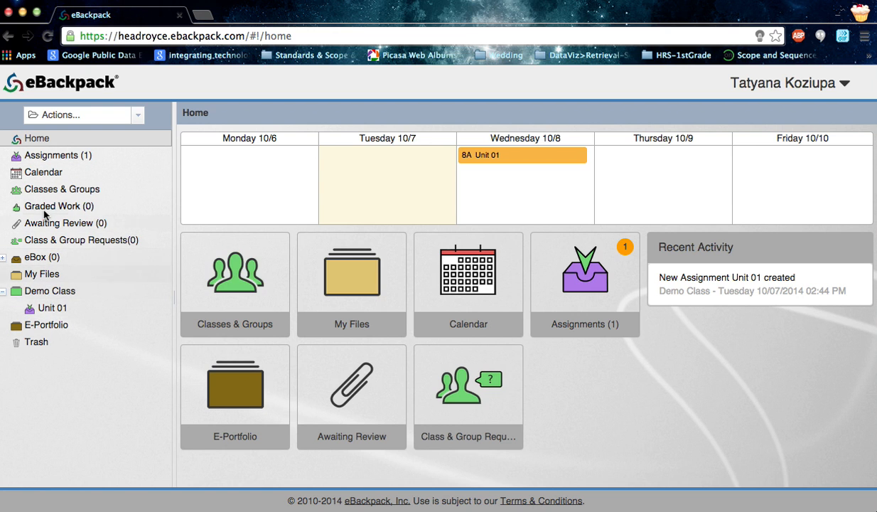
double_click(18, 292)
click(19, 293)
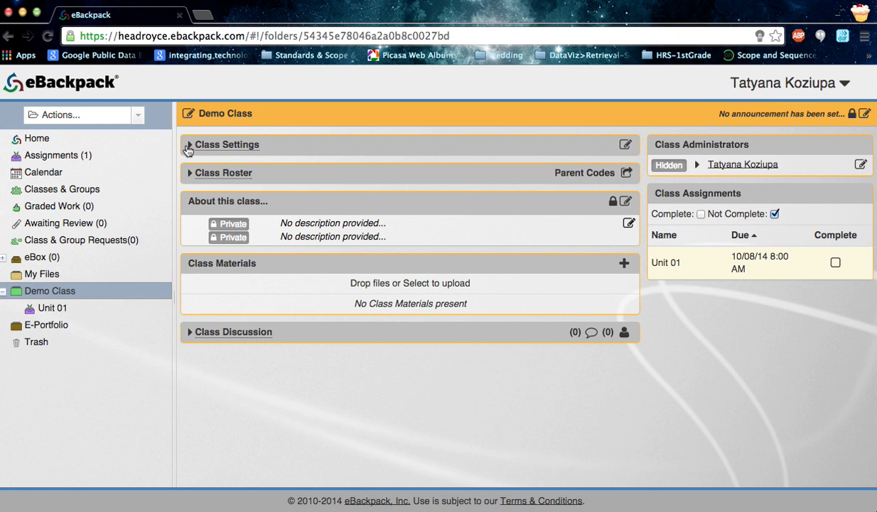
click(190, 174)
click(190, 174)
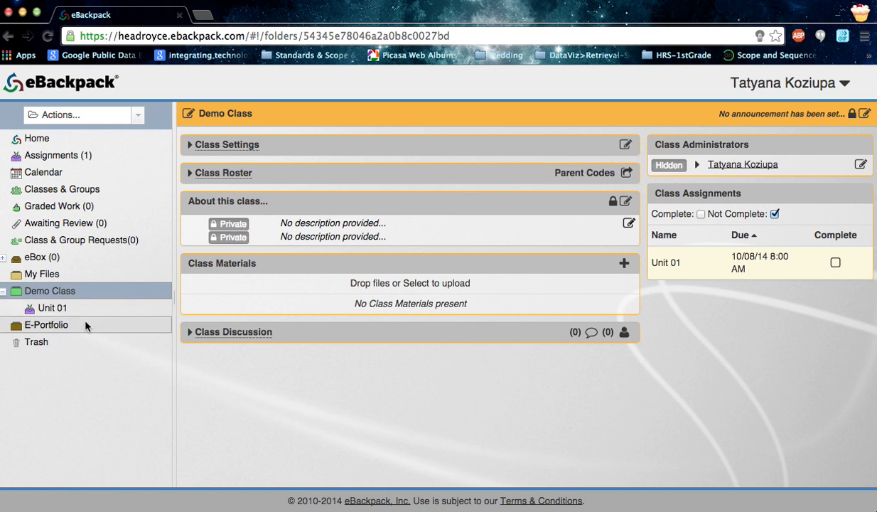
- Add a folder named "Unit 02" to Demo Class
click(30, 294)
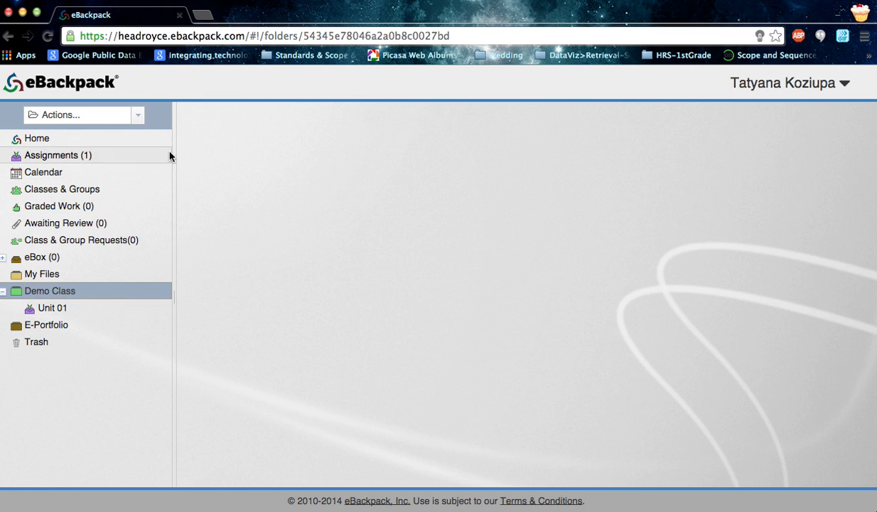
click(135, 113)
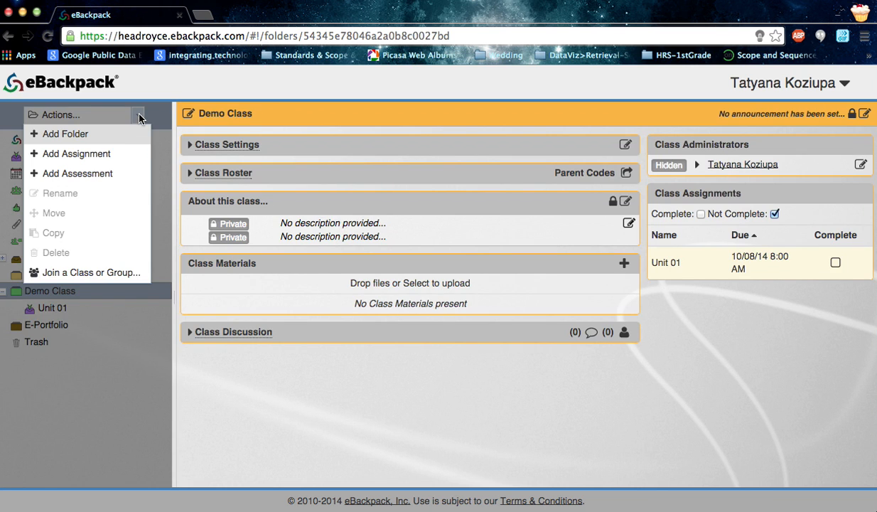
click(101, 136)
text(Unit 02)
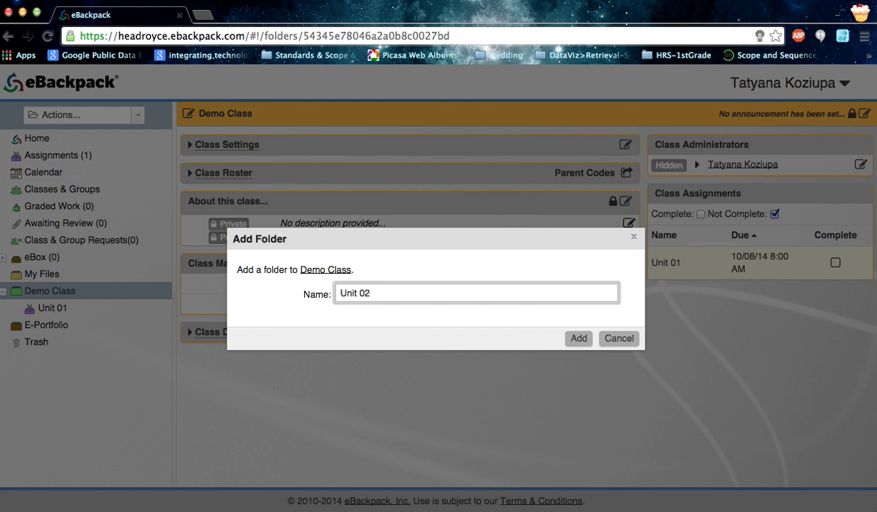
key(Return)
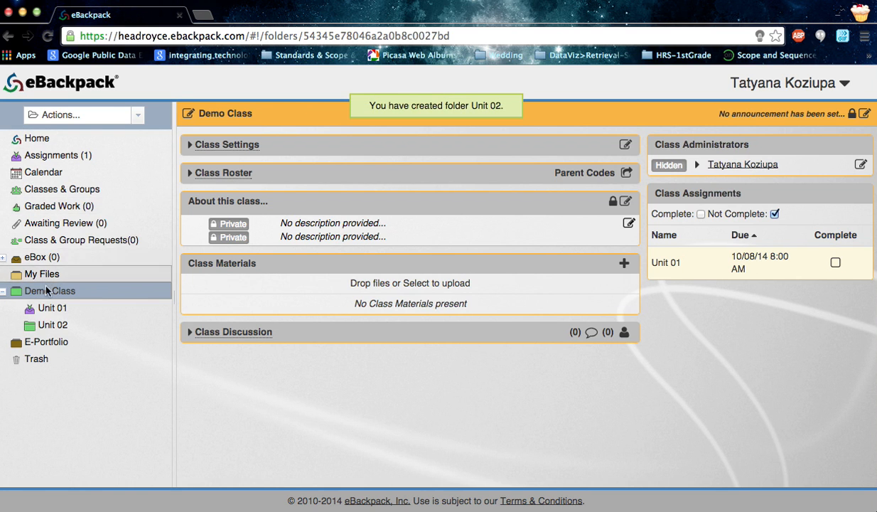
- Start an assignment in Unit 02 named "Unit 02 Review" with instructions "Please take a moment to fill out the worksheet and submit it for grading. Thanks!"
click(53, 328)
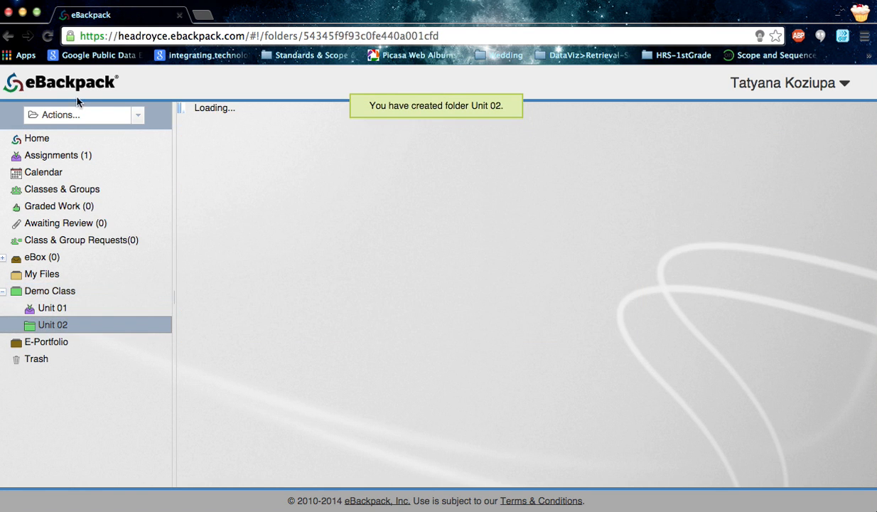
click(137, 117)
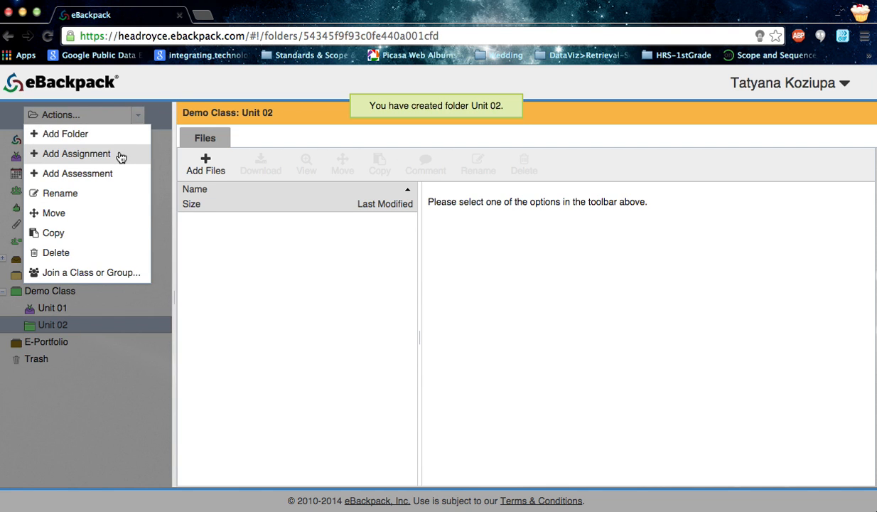
click(120, 156)
text(Unit 02 Review)
key(Tab)
text(Pleae)
text(e take a moment to fi)
text(ll out the workshee)
text(t and submit it for g)
text(rading. Thanks!)
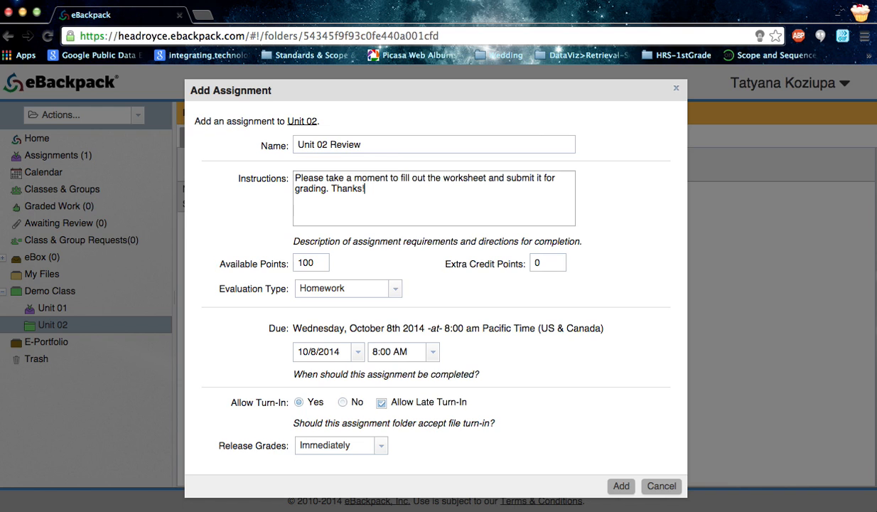
- Set the assignment's available points to 50 and extra credit points to 5, with Homework as the evaluation type
double_click(322, 258)
text(50)
key(Tab)
text(5)
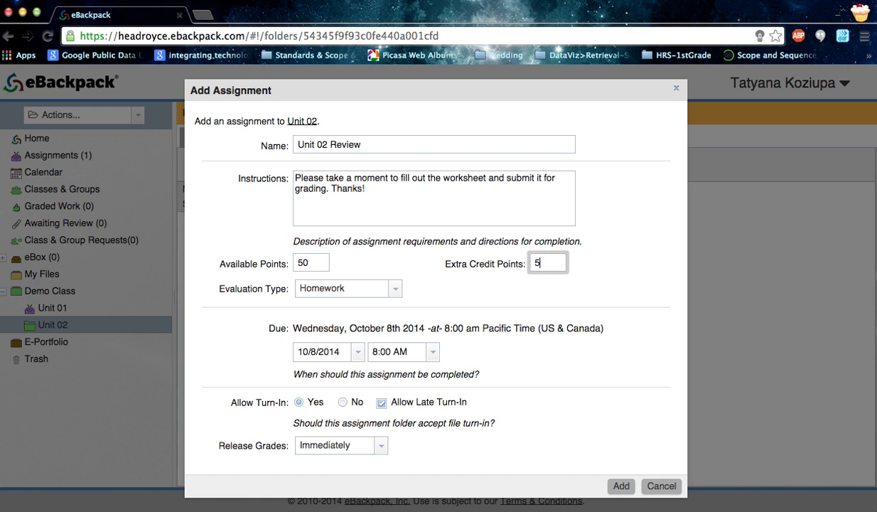
click(397, 290)
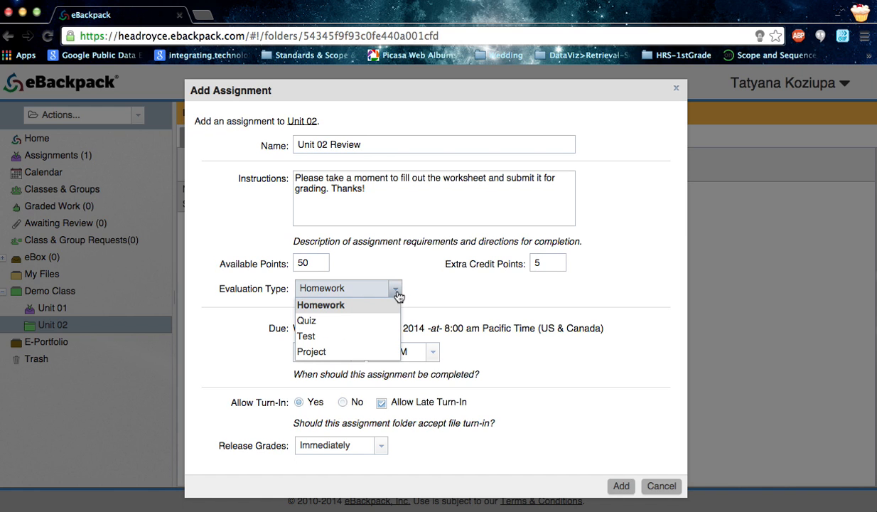
click(440, 298)
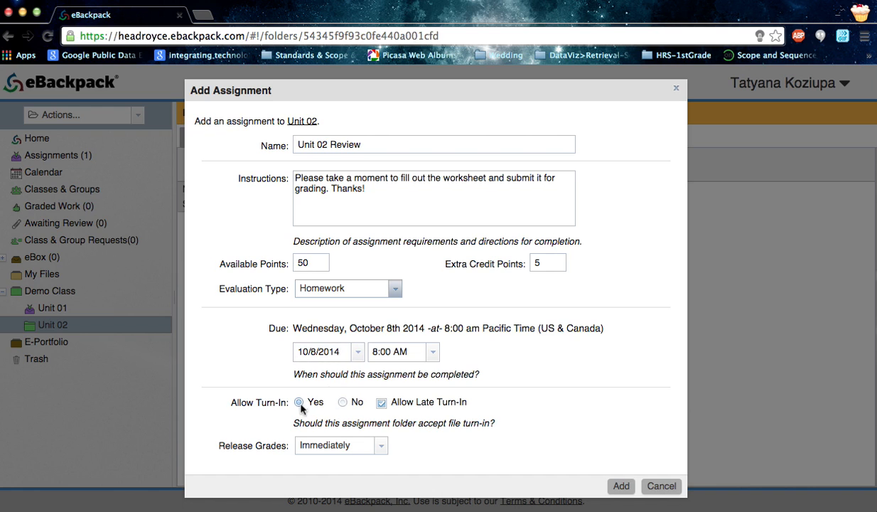
- Allow late turn-in with grades released immediately, and add the assignment
click(380, 403)
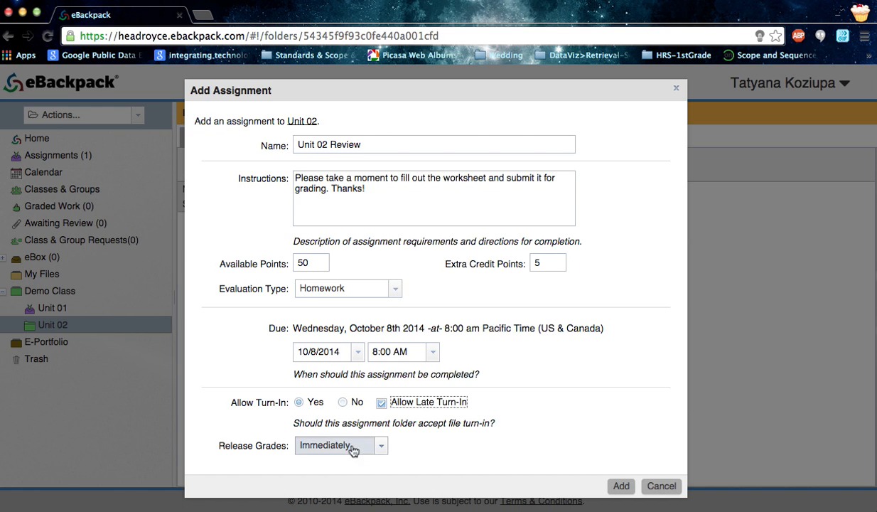
click(381, 447)
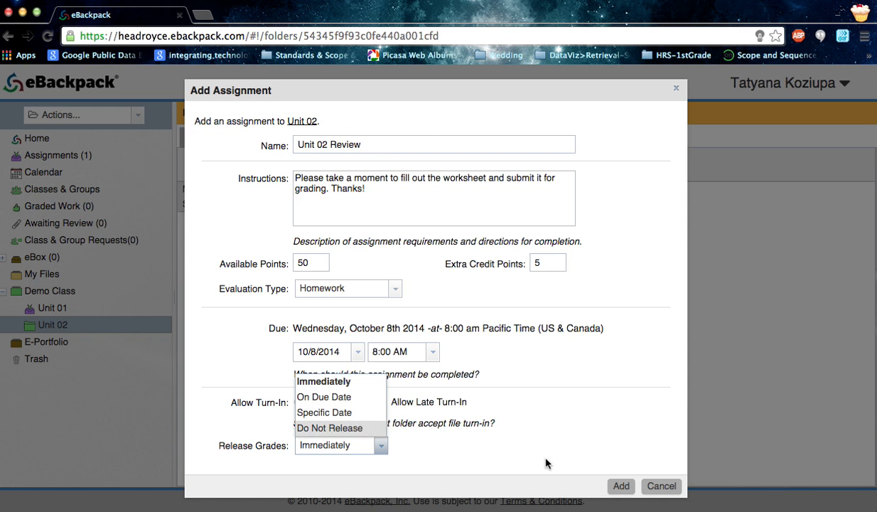
click(325, 382)
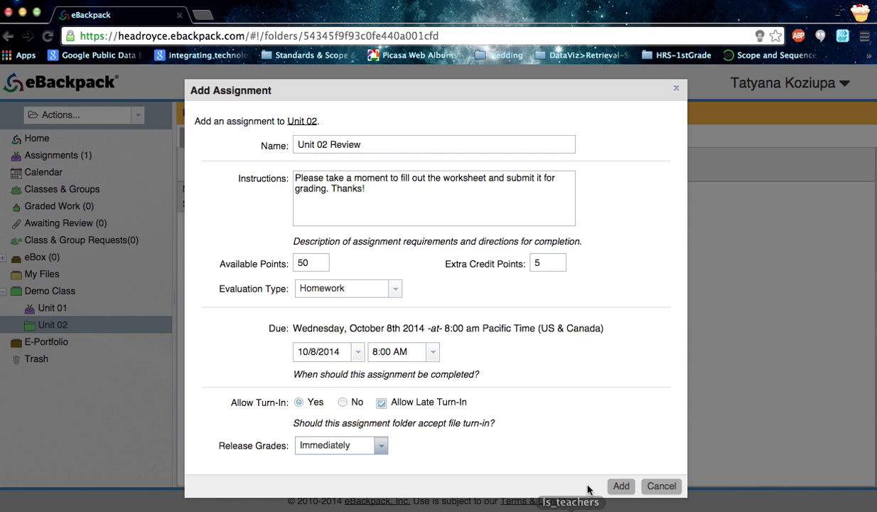
click(621, 485)
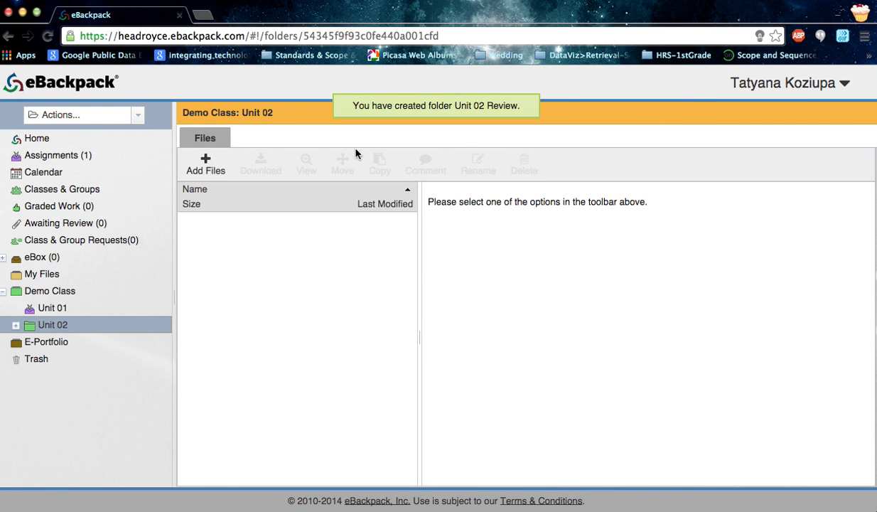
- Open the Unit 02 Review assignment and start adding a file from the computer to its assignment materials
click(16, 325)
click(57, 343)
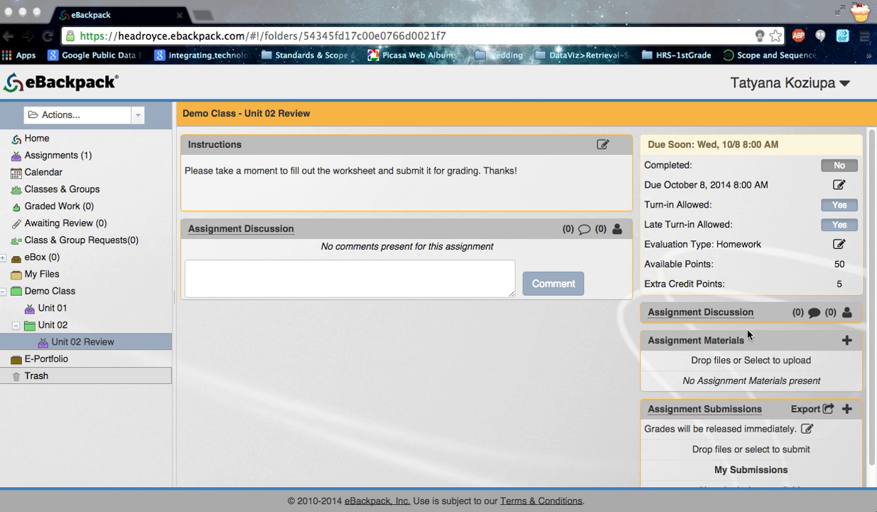
click(847, 341)
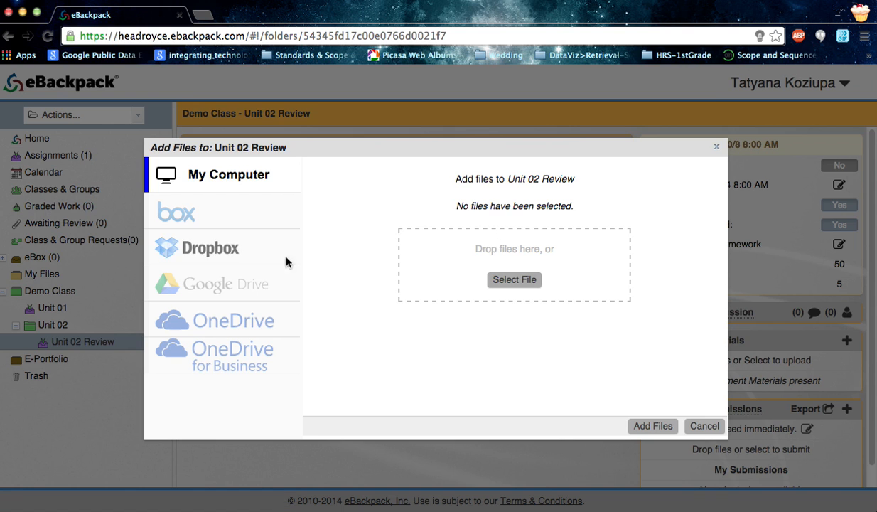
click(505, 280)
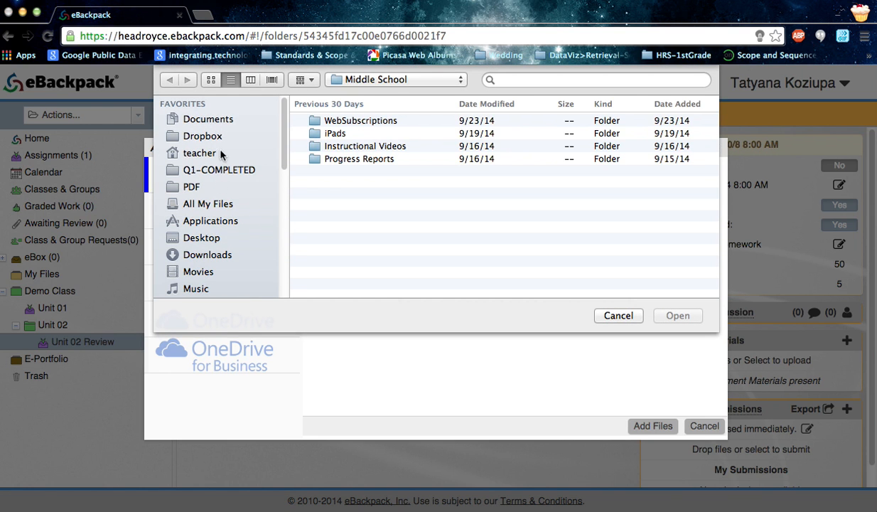
- Browse from Documents through the HEAD-ROYCE folder to the Middle School folder
click(210, 122)
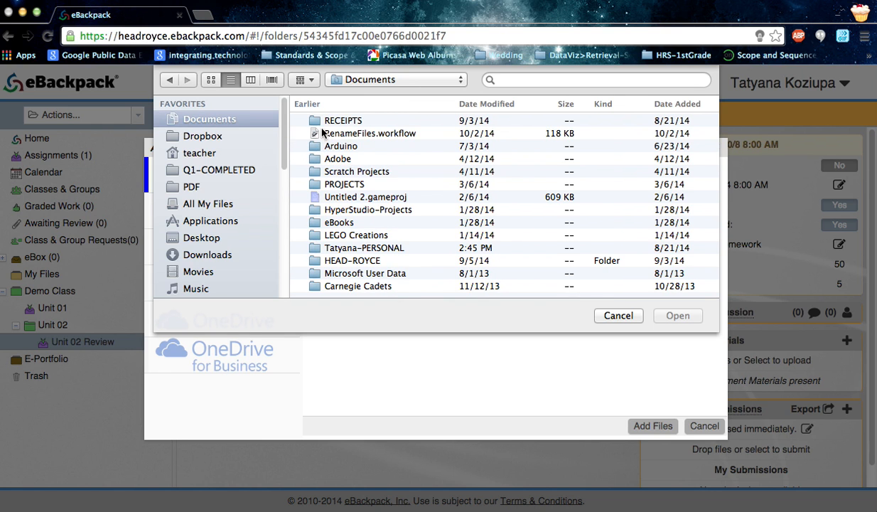
click(344, 260)
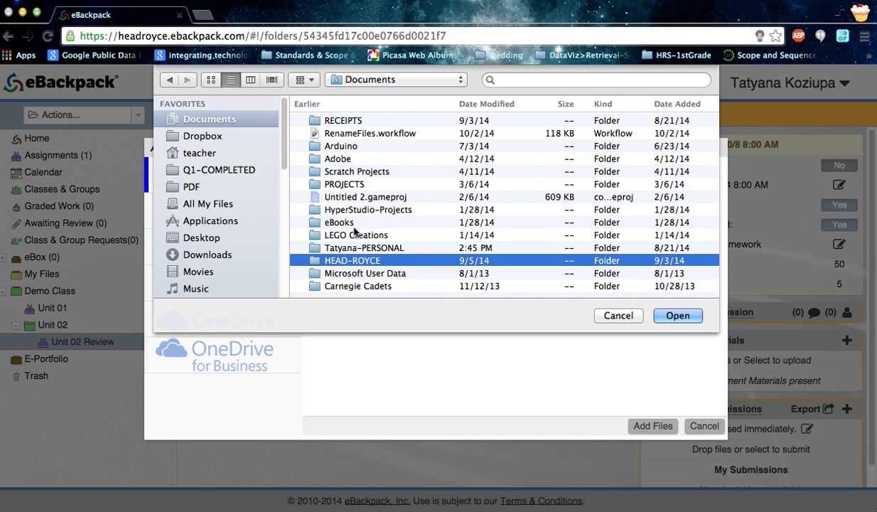
key(Return)
click(322, 120)
key(Return)
click(334, 191)
key(Return)
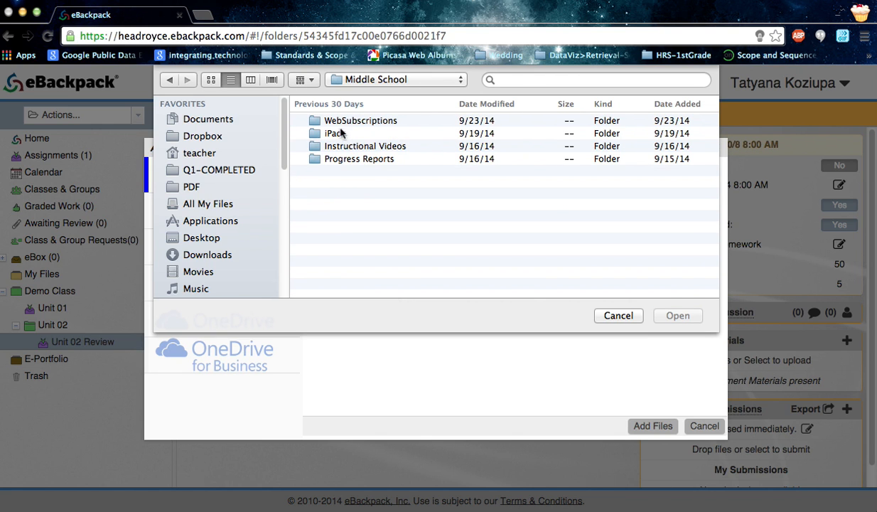
- Browse from the Middle School folder through Progress Reports and Q1 to the Templates folder
click(346, 161)
key(Return)
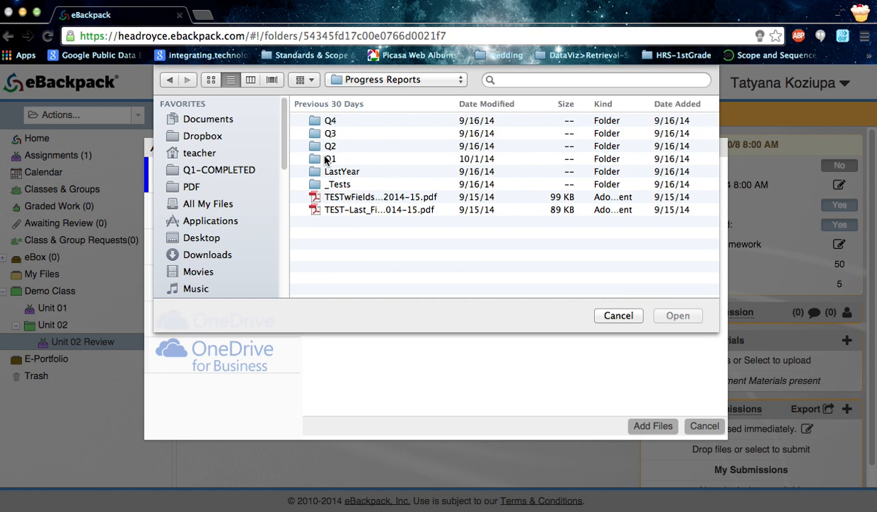
click(327, 162)
key(Return)
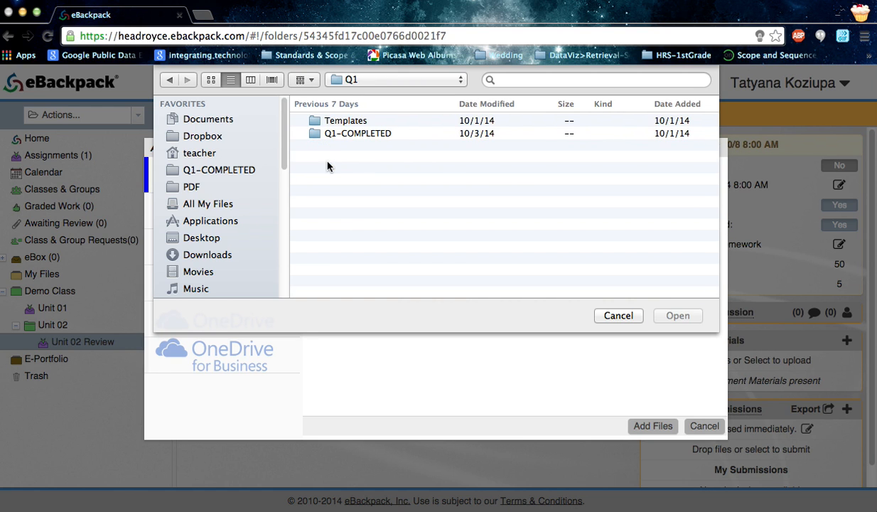
click(337, 122)
key(Return)
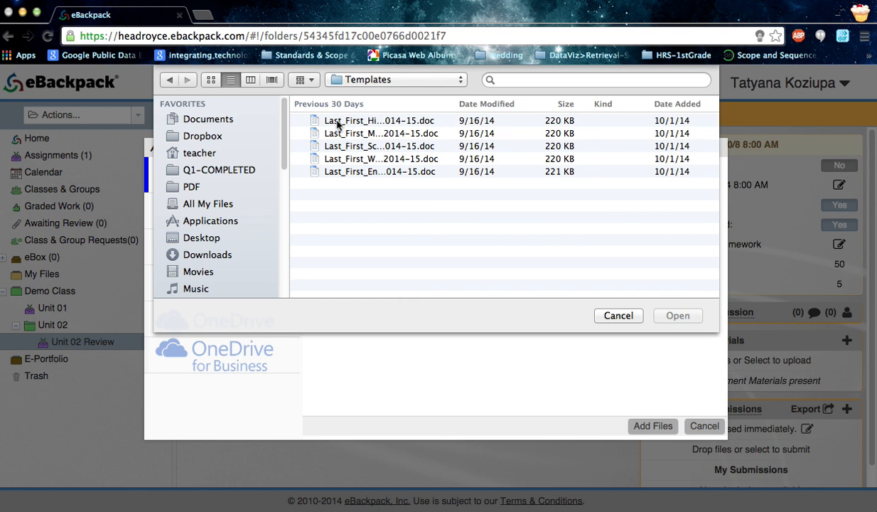
- Choose Last_First_History_Q1_2014-15.doc and add it to the Unit 02 Review assignment materials
click(355, 120)
key(Return)
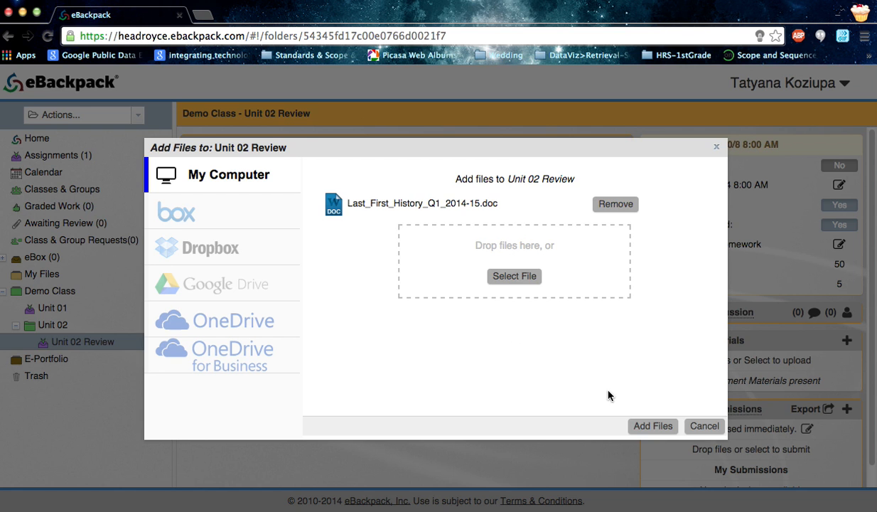
click(650, 428)
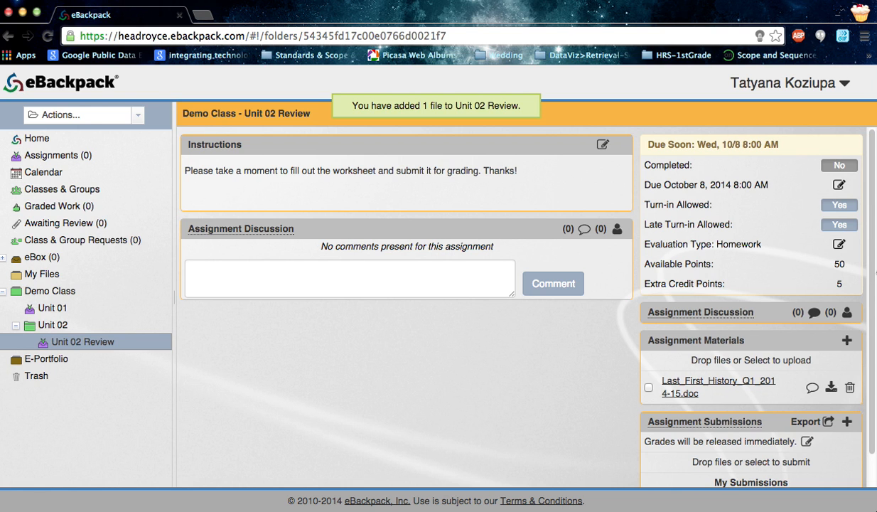
scroll(871, 346, down, 2)
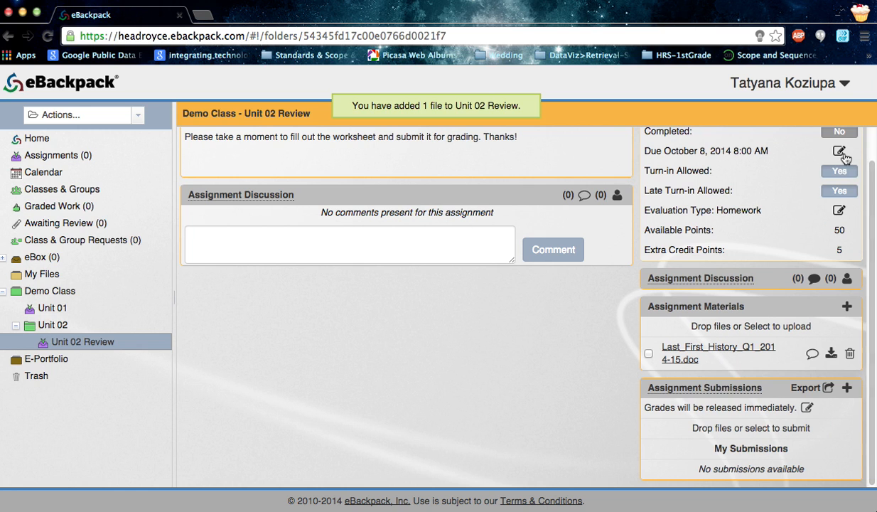
scroll(871, 166, up, 2)
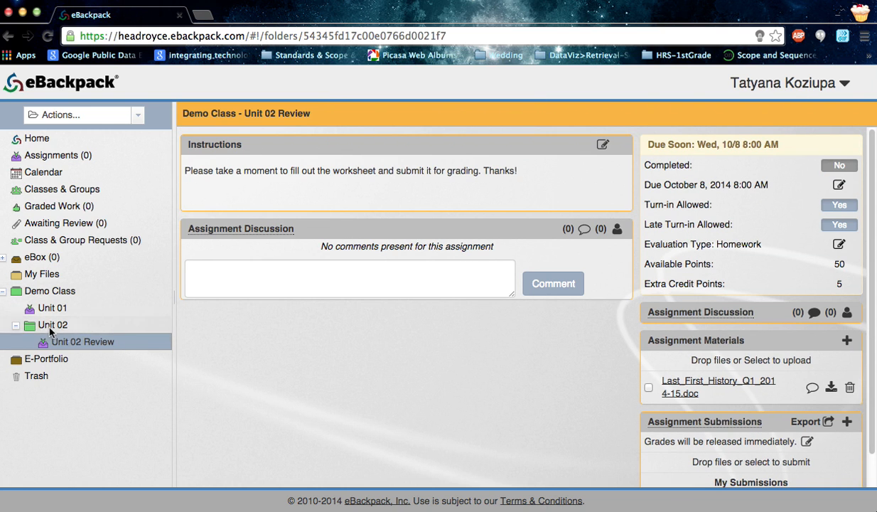
click(53, 325)
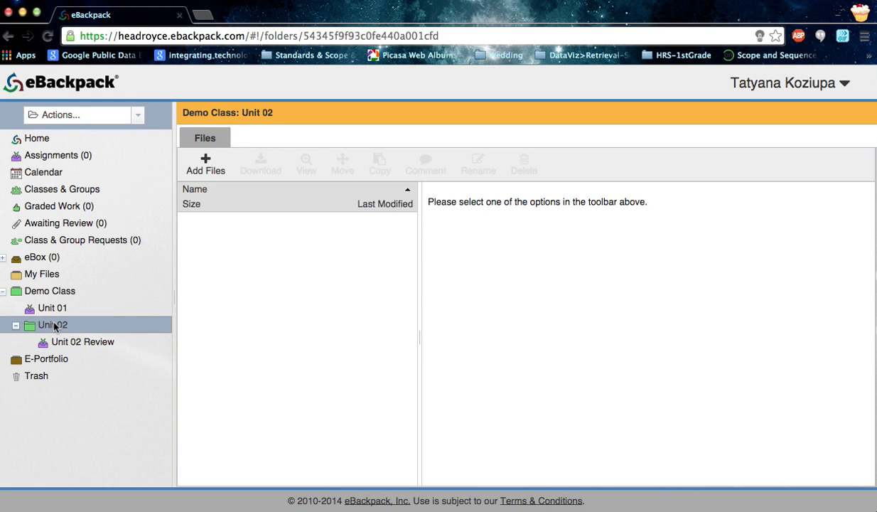
click(69, 343)
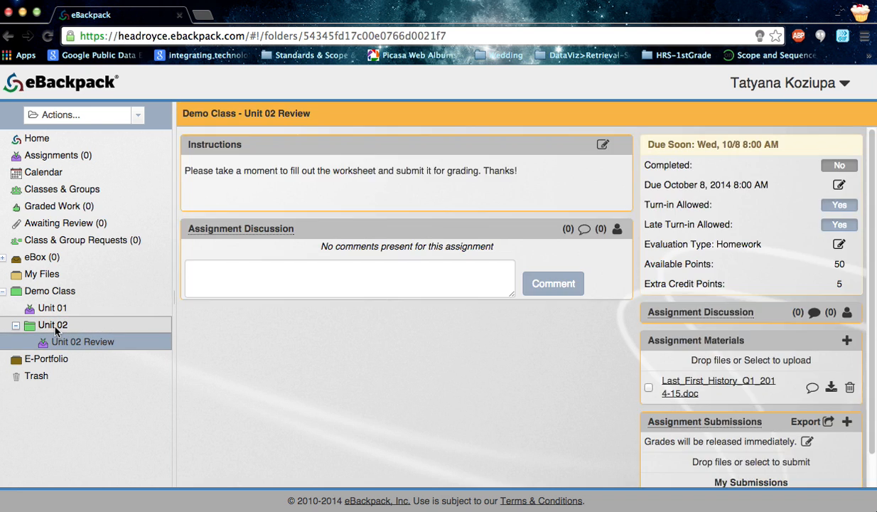
- Start a new assessment in the Unit 02 folder and name it Unit 02 Quiz
click(54, 327)
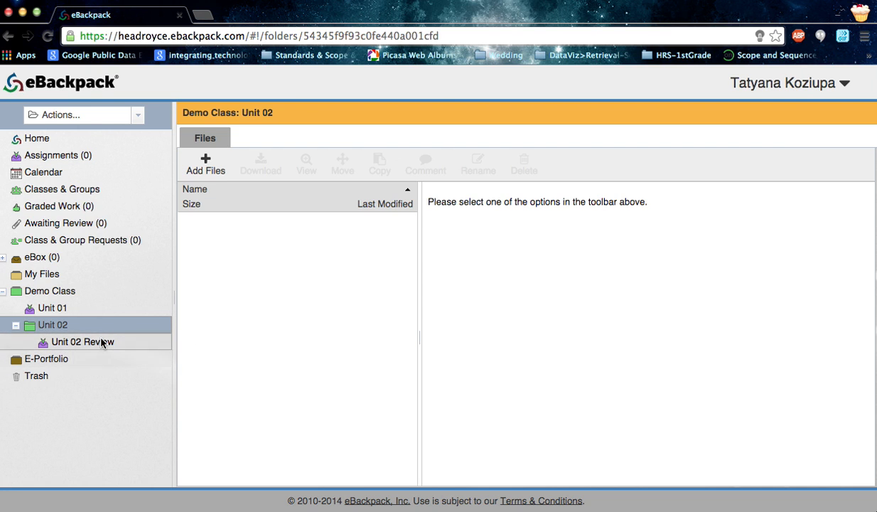
click(139, 117)
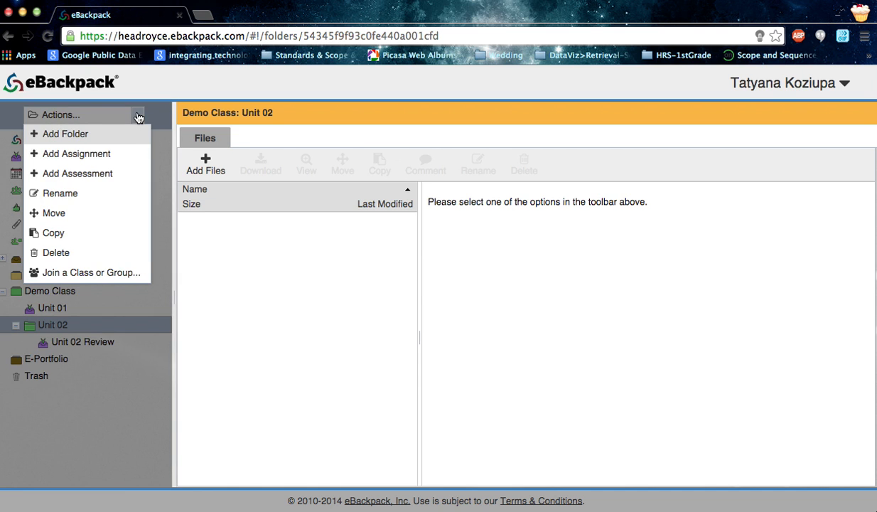
click(119, 174)
text(Uni)
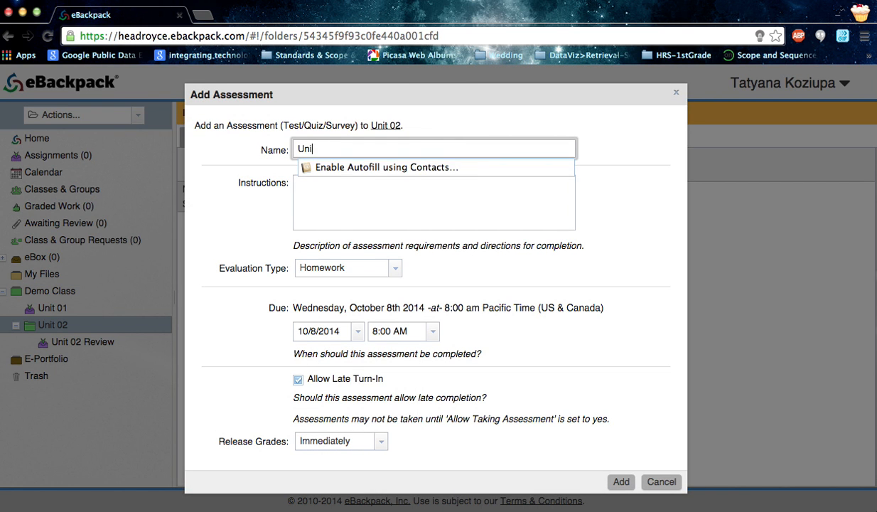
text(t 02 Quiz)
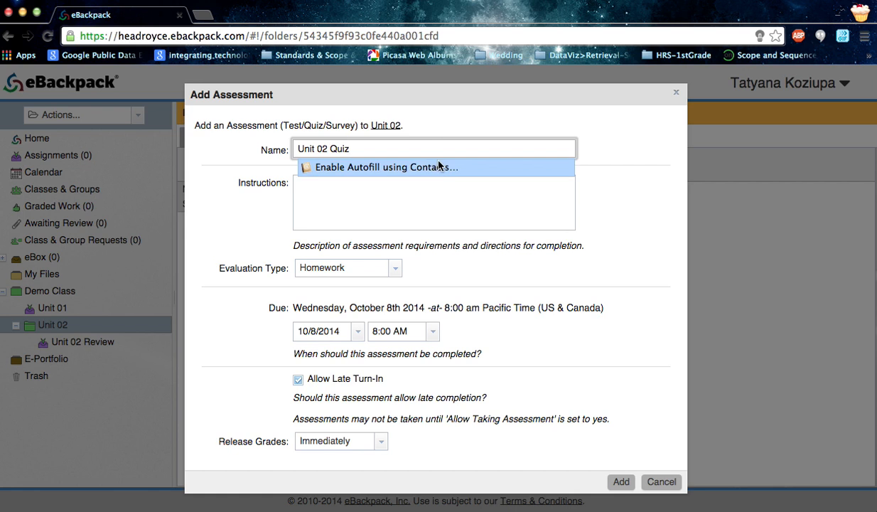
- Enter the assessment instructions "Please complete this quiz when you come to class on Thursday"
click(431, 196)
text(Please)
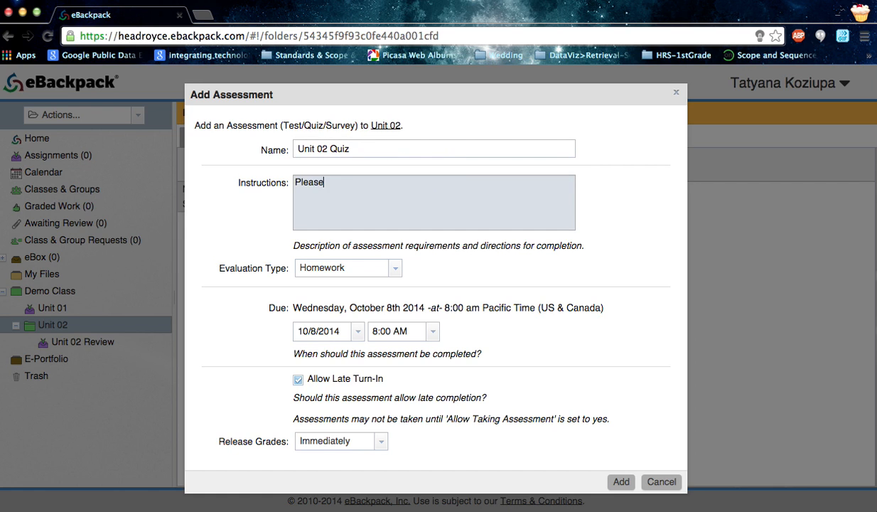
text( complete this quiz when you come to clas)
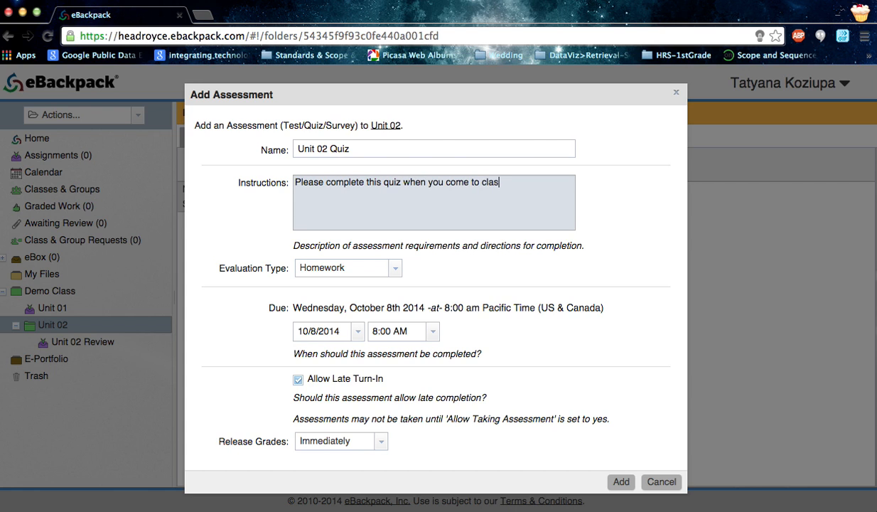
text(s on Thursday)
- Set the assessment's due date to 10/9/2014 and its due time to 12:00 PM
click(357, 331)
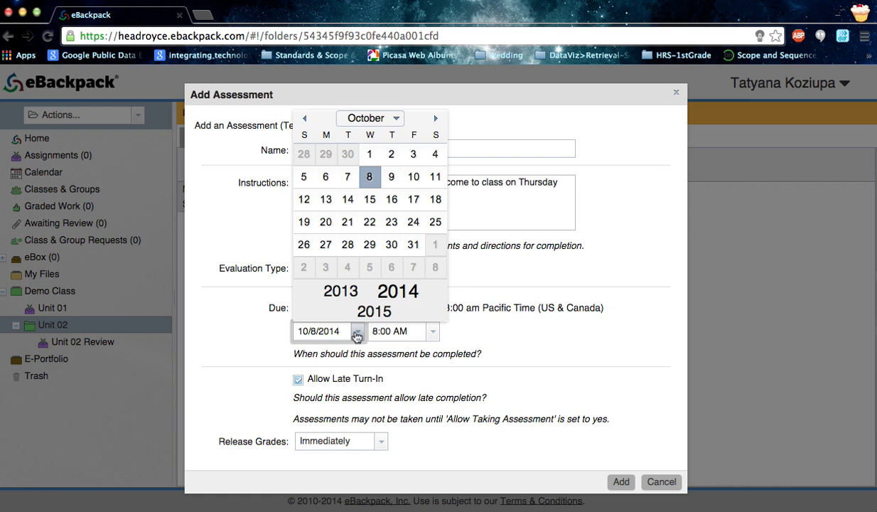
click(391, 177)
click(404, 338)
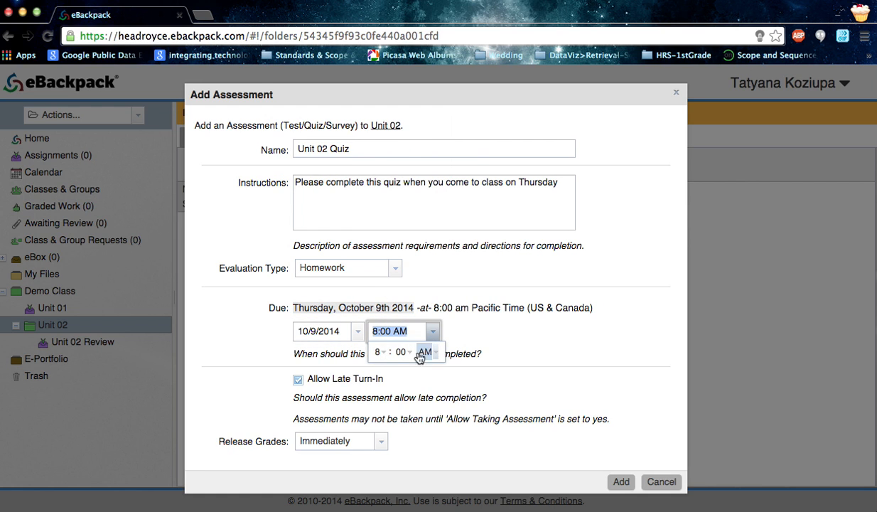
click(381, 352)
click(377, 334)
click(427, 352)
click(425, 382)
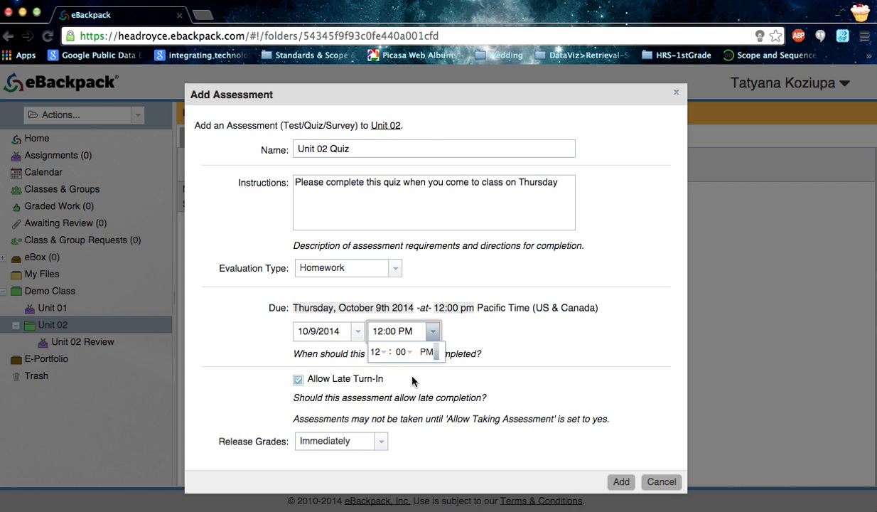
- Disallow late turn-in, release grades on the specific date 10/10/2014, and add the assessment
click(298, 381)
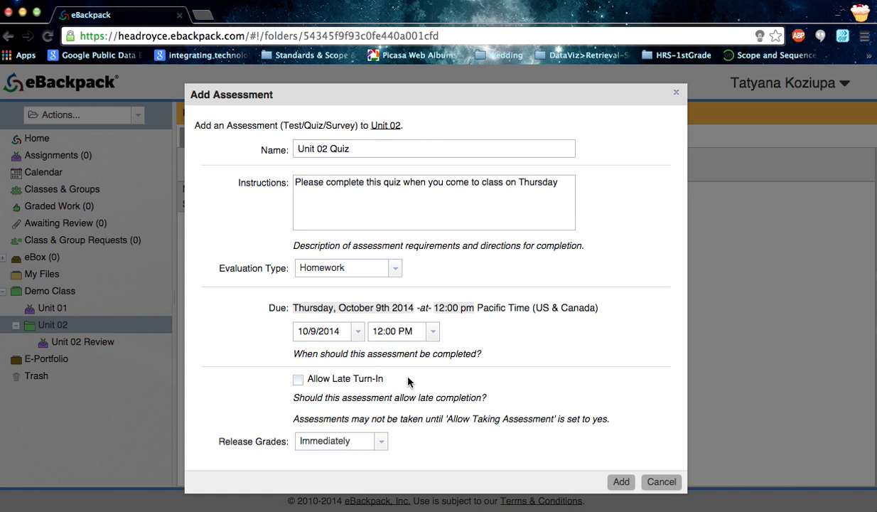
click(381, 441)
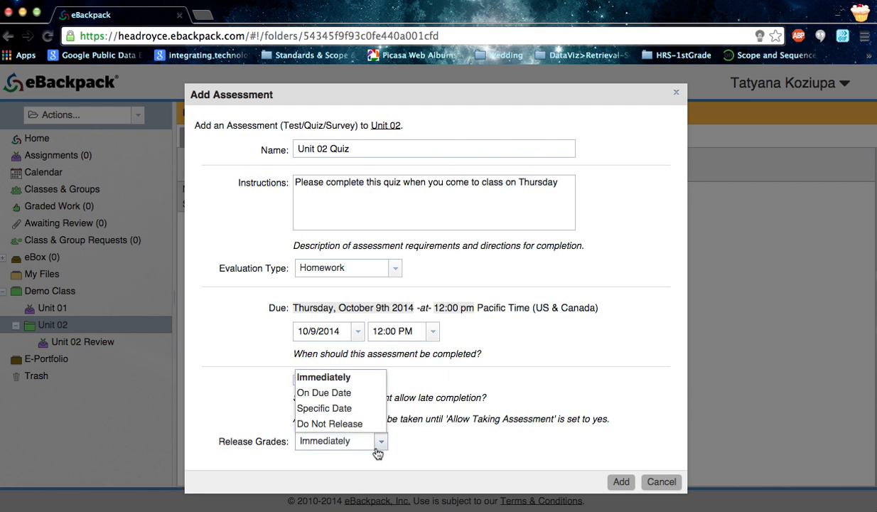
click(371, 414)
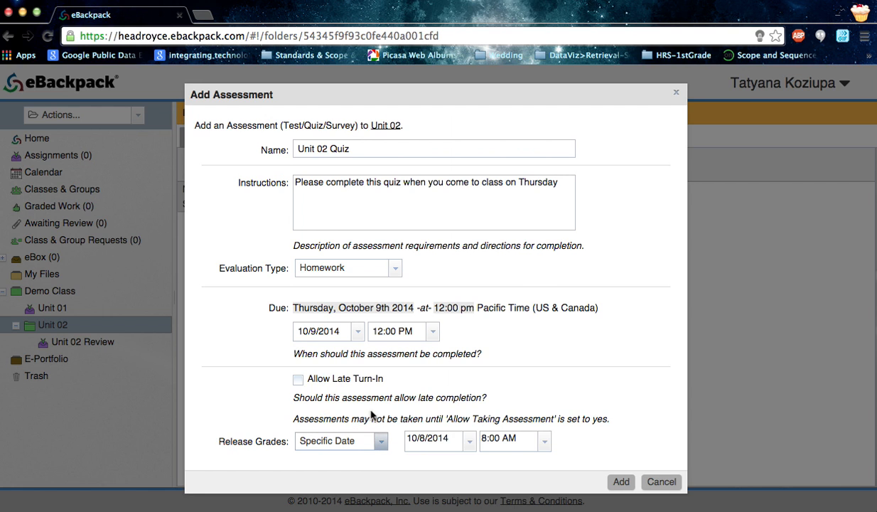
click(466, 440)
click(524, 286)
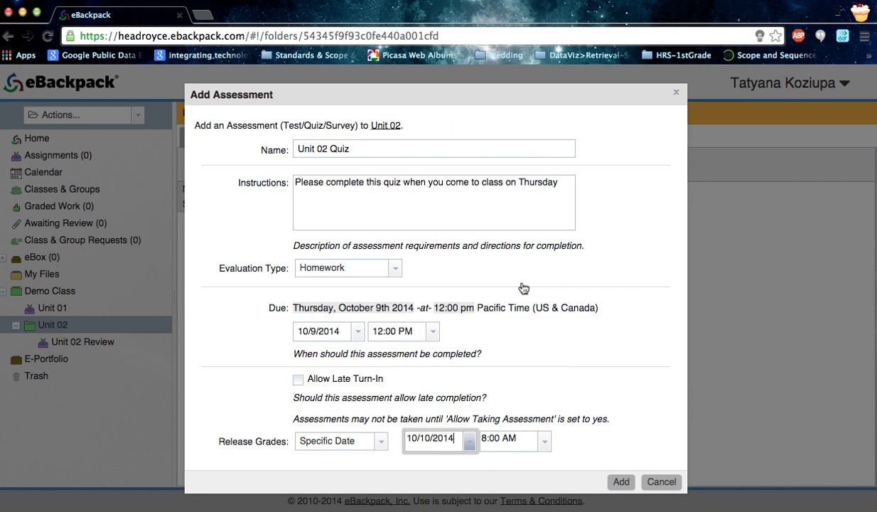
click(620, 481)
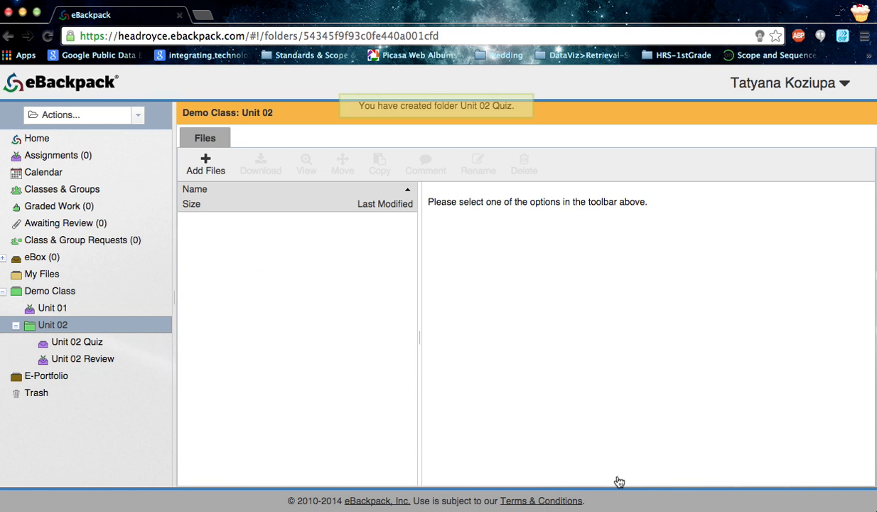
- Open Unit 02 Quiz, start creating its assessment content, and set the attempts allowed to 2
click(89, 345)
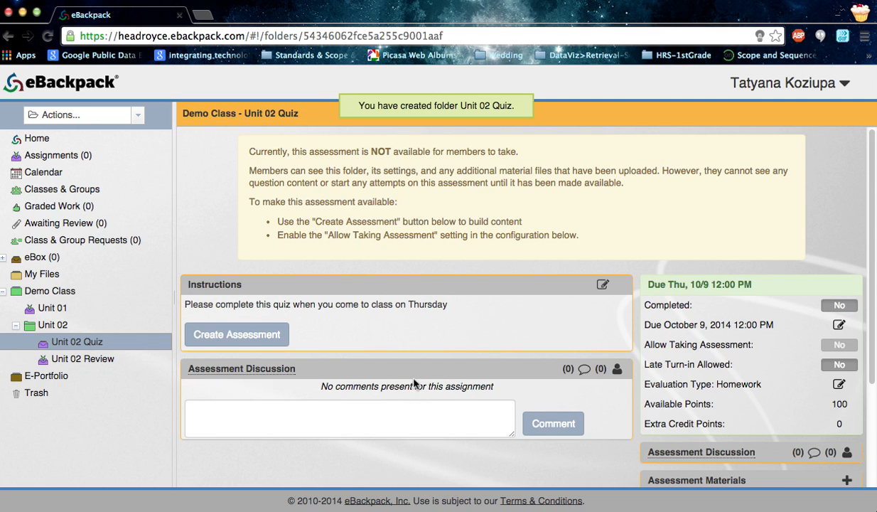
click(274, 335)
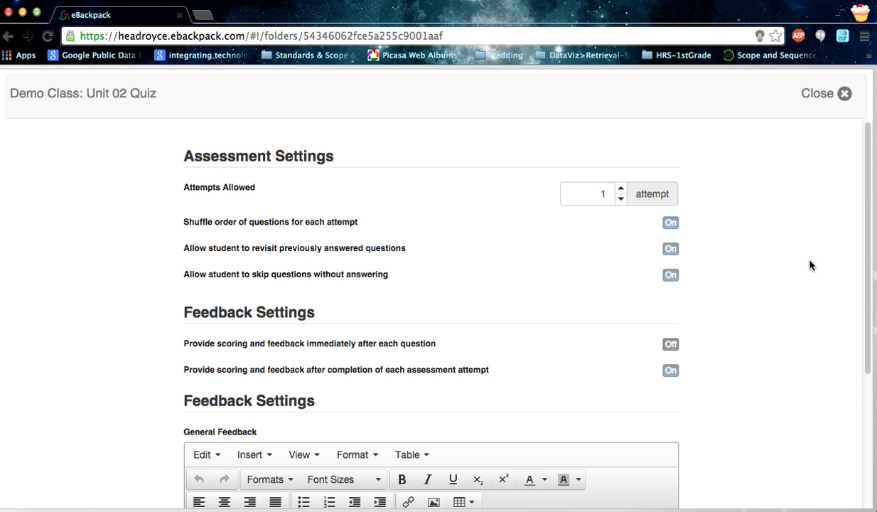
scroll(809, 264, down, 3)
scroll(810, 264, up, 1)
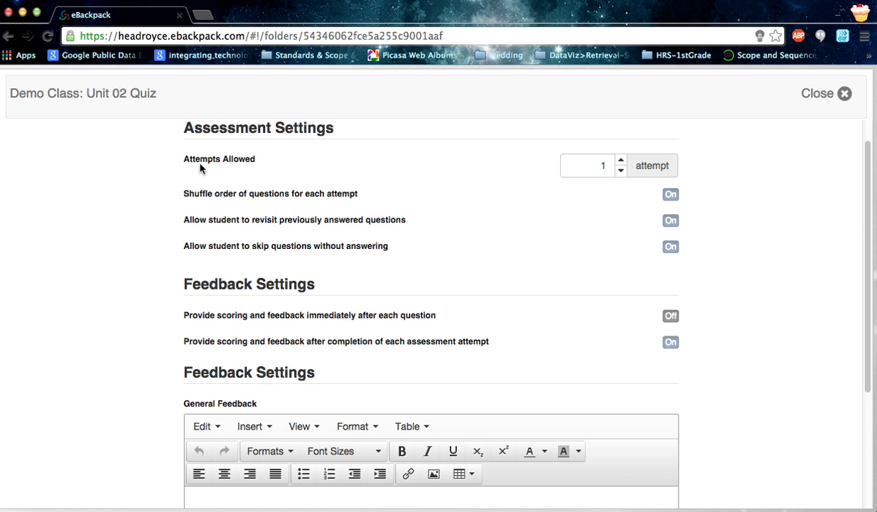
click(620, 160)
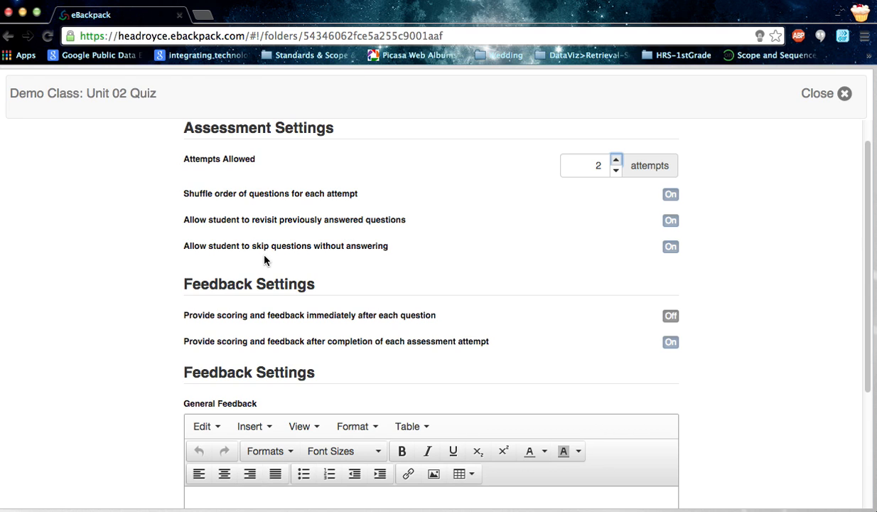
- Enter "Thanks for taking this quiz!" as the quiz's general feedback and continue to its questions
scroll(410, 280, down, 2)
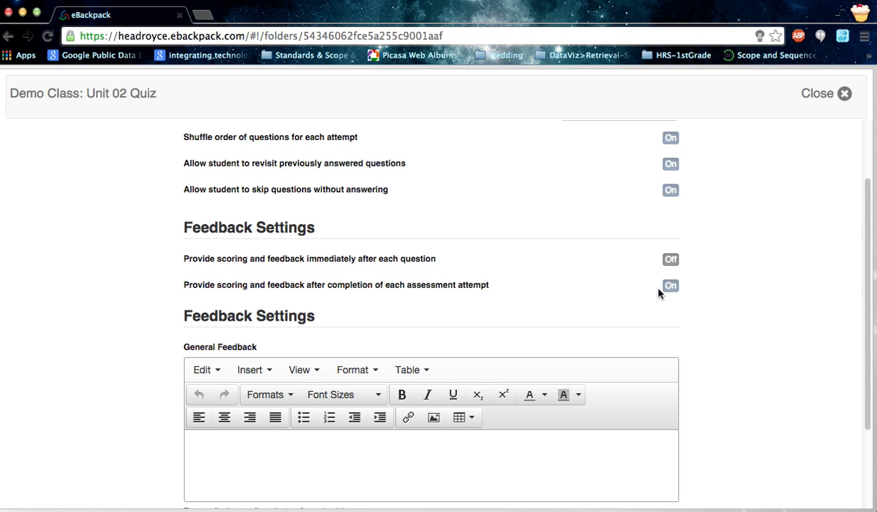
drag(874, 267, 869, 402)
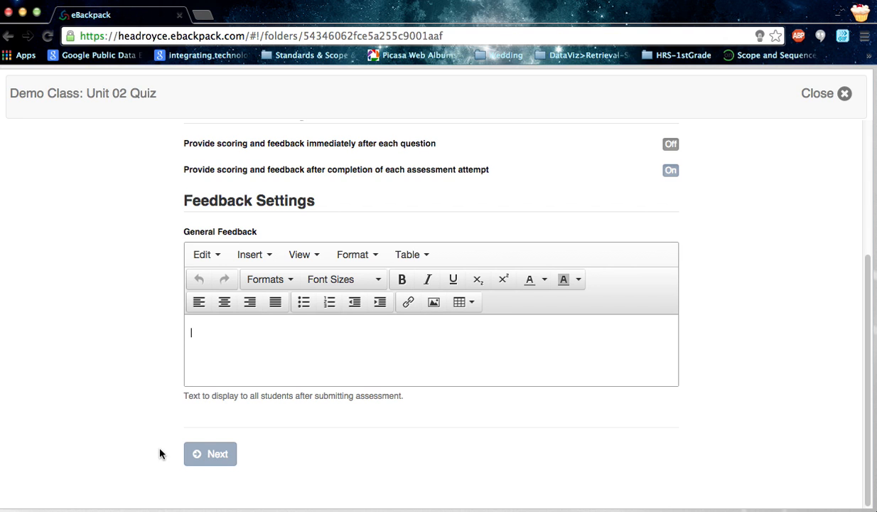
click(237, 341)
text(Thanks for taking this quiz~)
key(BackSpace)
text(!)
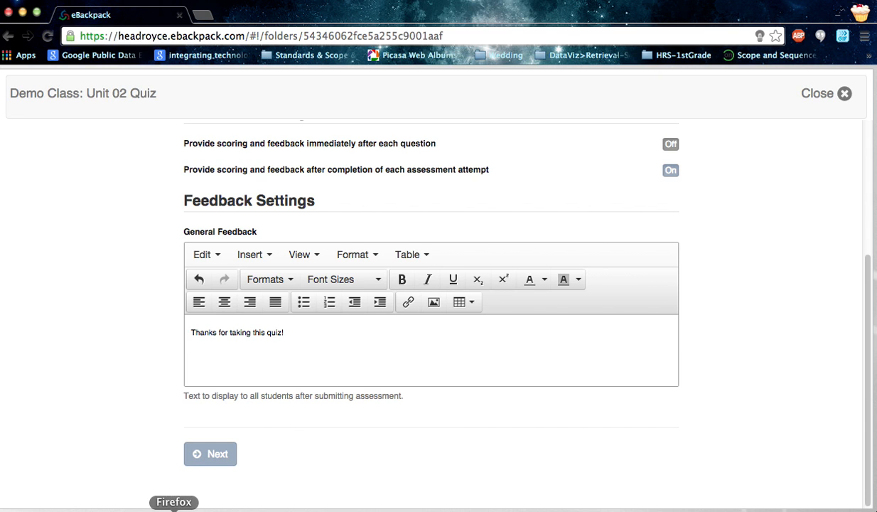
click(212, 448)
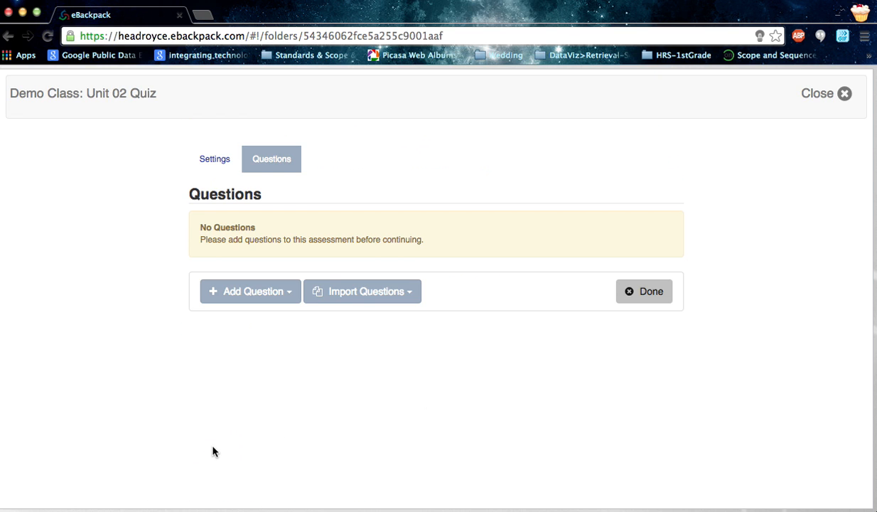
click(389, 298)
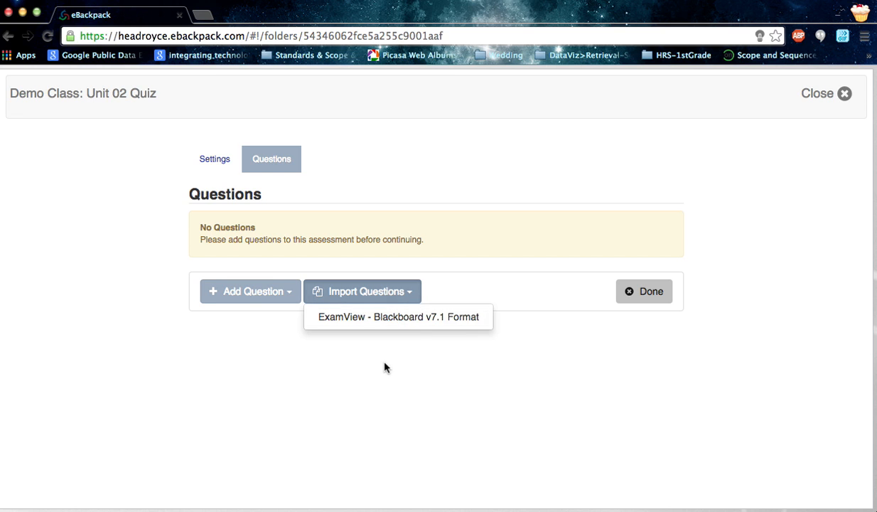
click(288, 295)
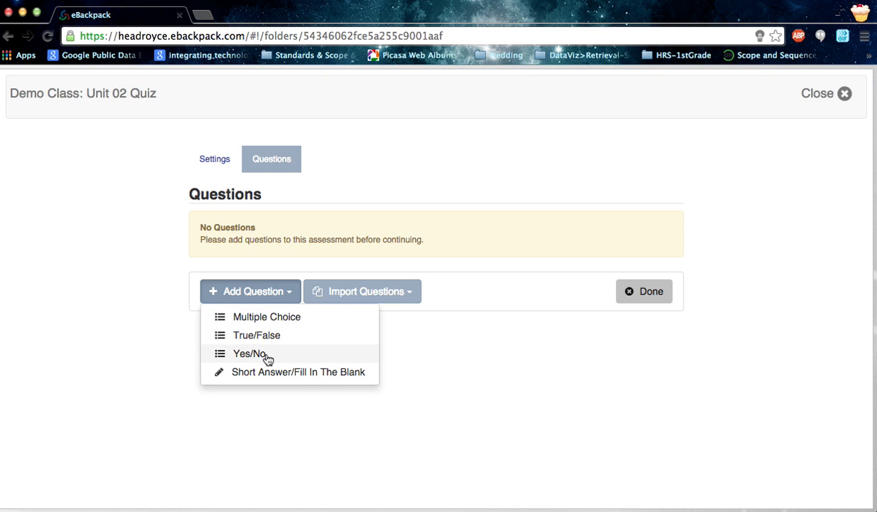
click(513, 395)
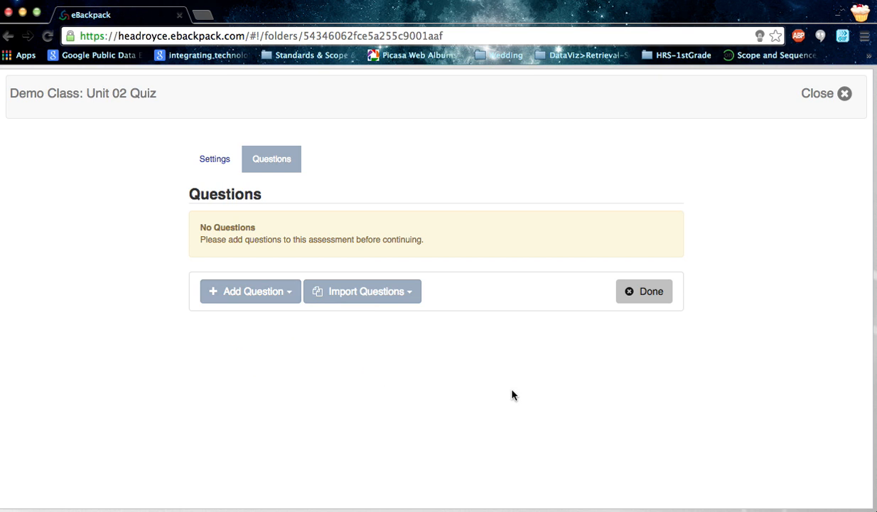